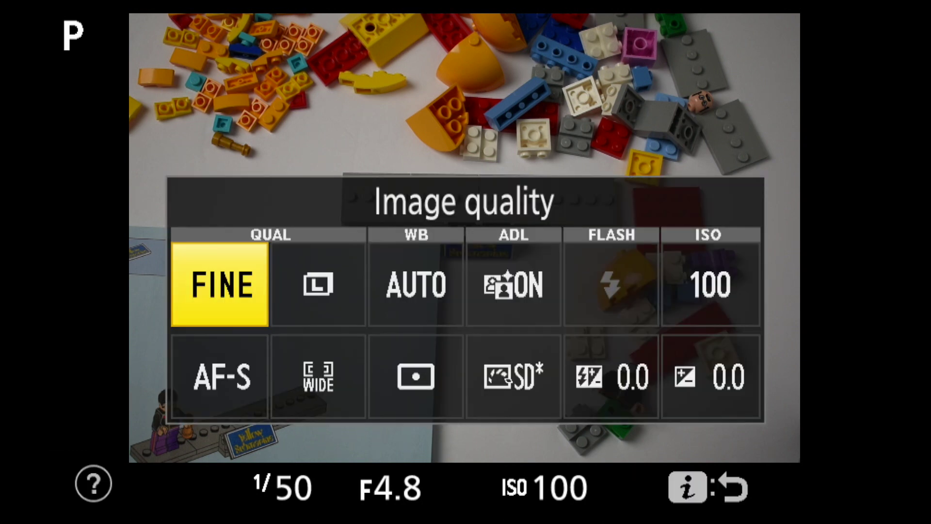
Step: Move across the quick settings panel to the white balance setting
key("Right")
key("Right")
Step: Preview the Incandescent, Fluorescent, Direct sunlight, Flash and Cloudy white balance presets, then keep Auto
key("Return")
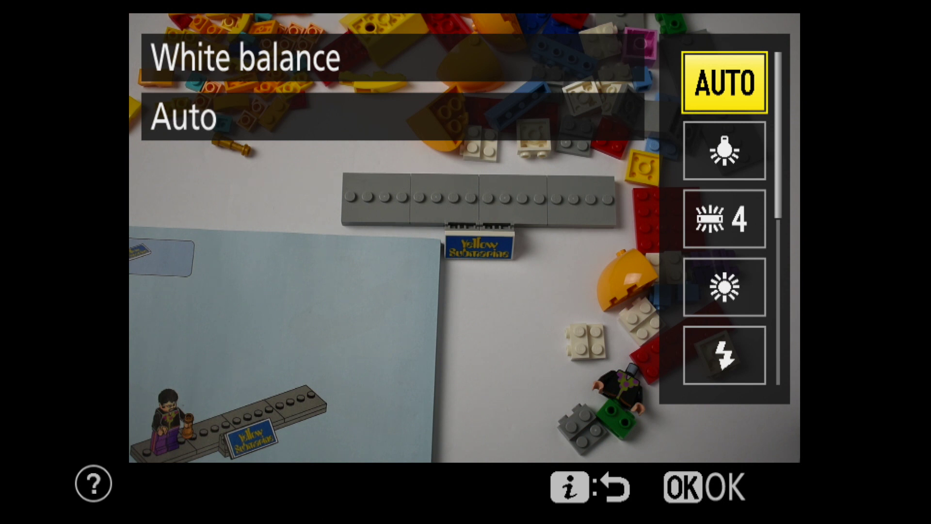
key("Down")
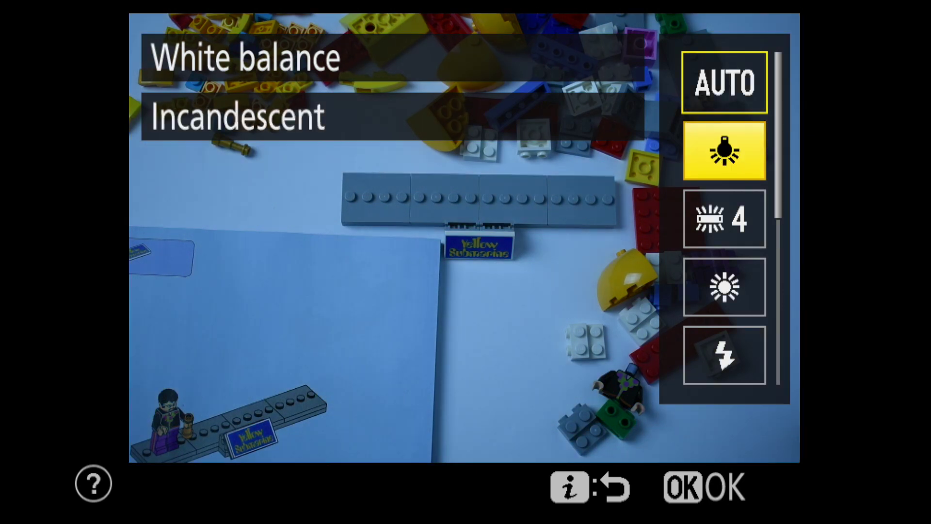
key("Down")
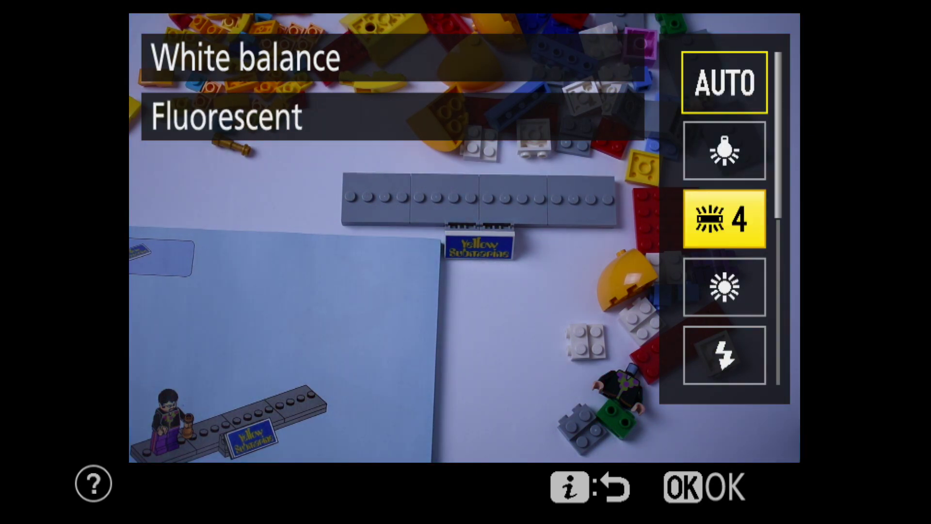
key("Down")
key("Down")
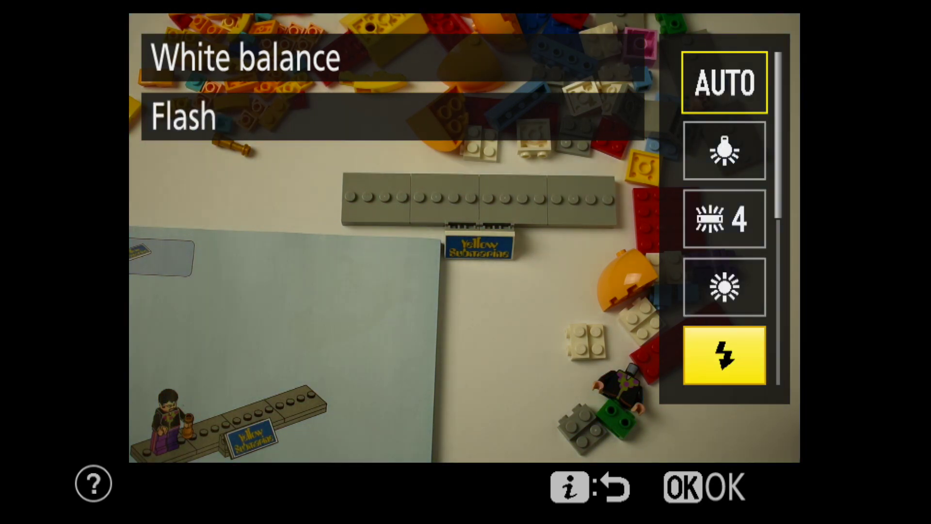
key("Down")
key("Down")
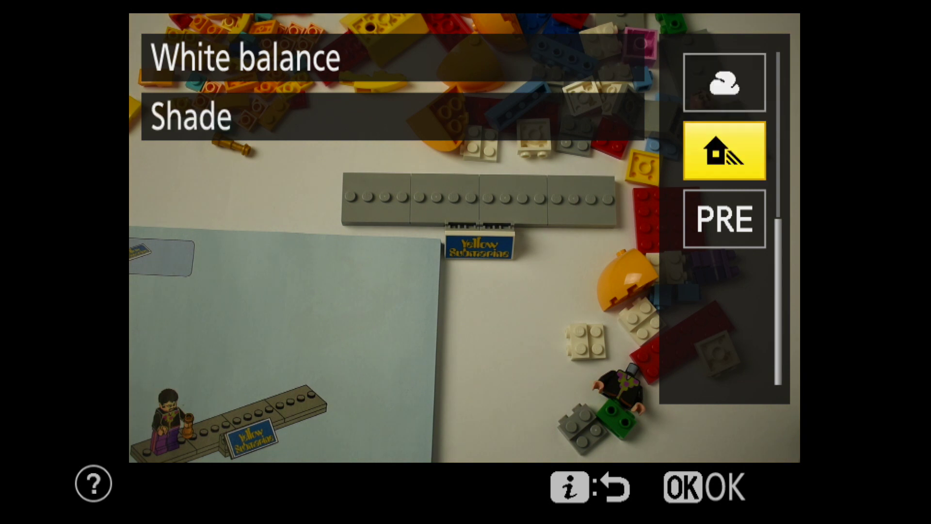
key("Down")
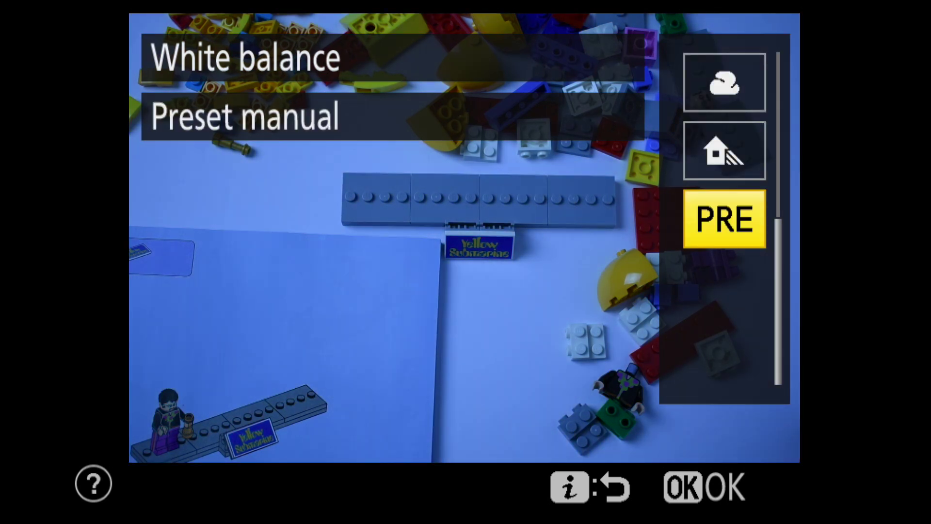
key("Down")
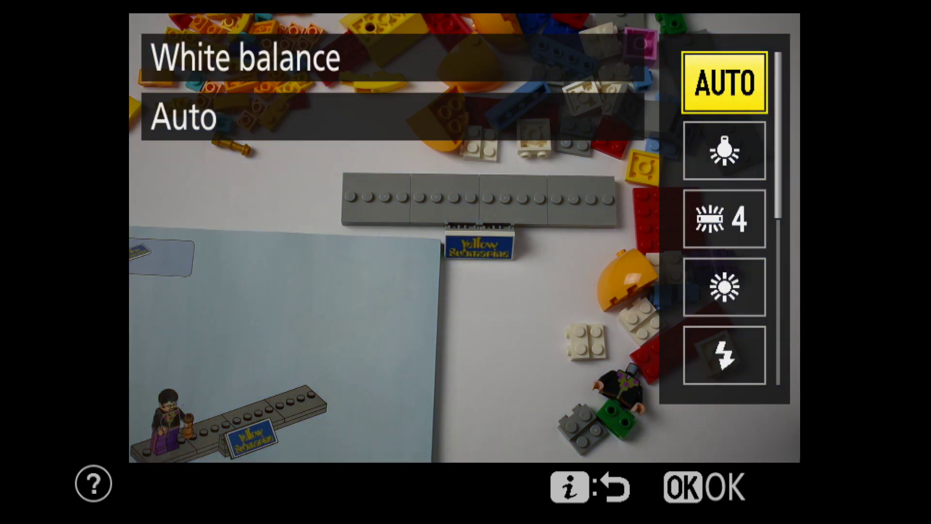
key("Return")
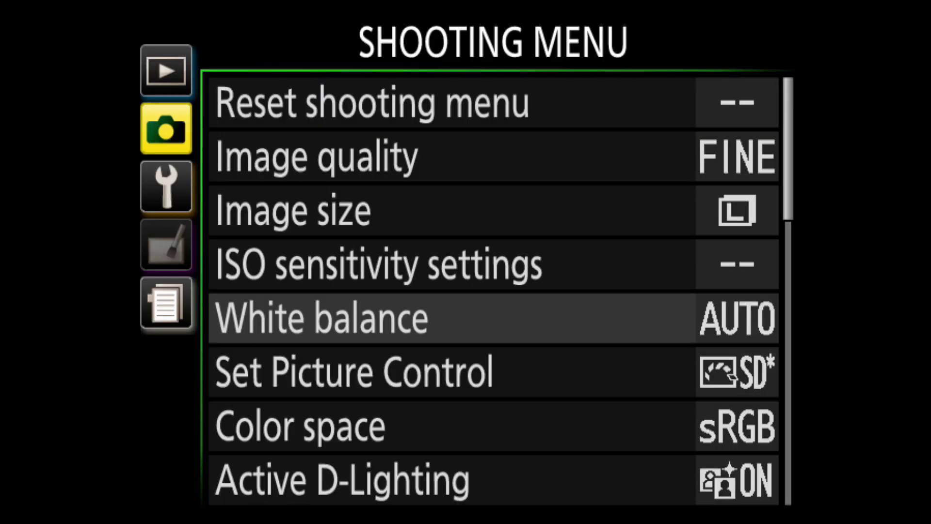
Step: Open the Shooting Menu's full white balance list and step to the Incandescent and Fluorescent presets
key("Right")
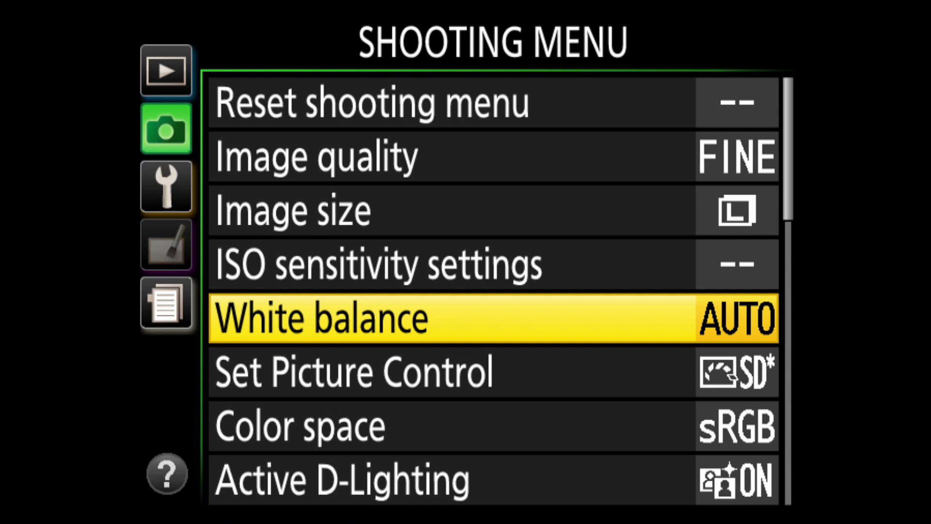
key("Right")
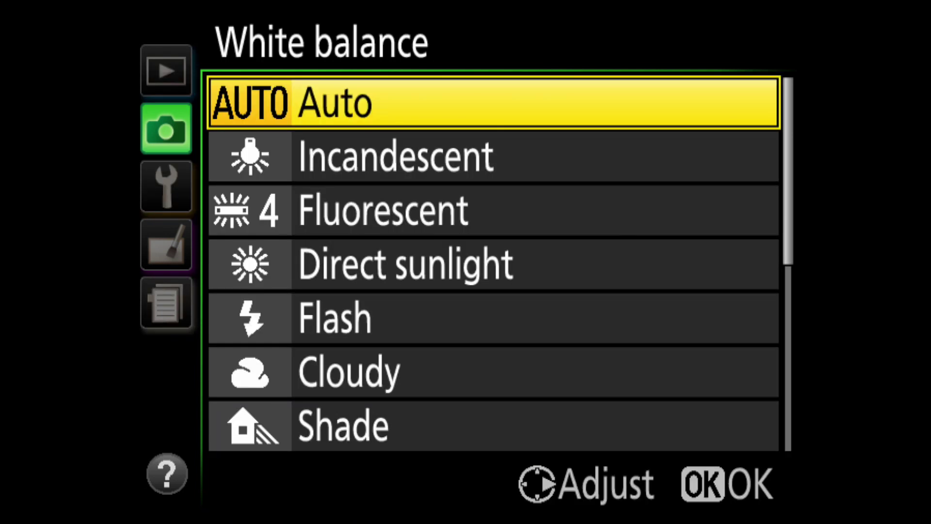
key("Down")
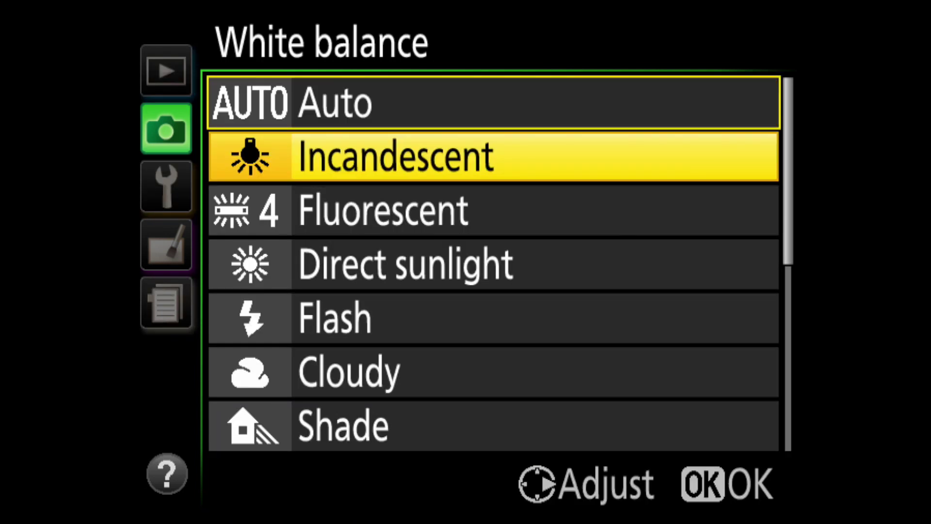
key("Down")
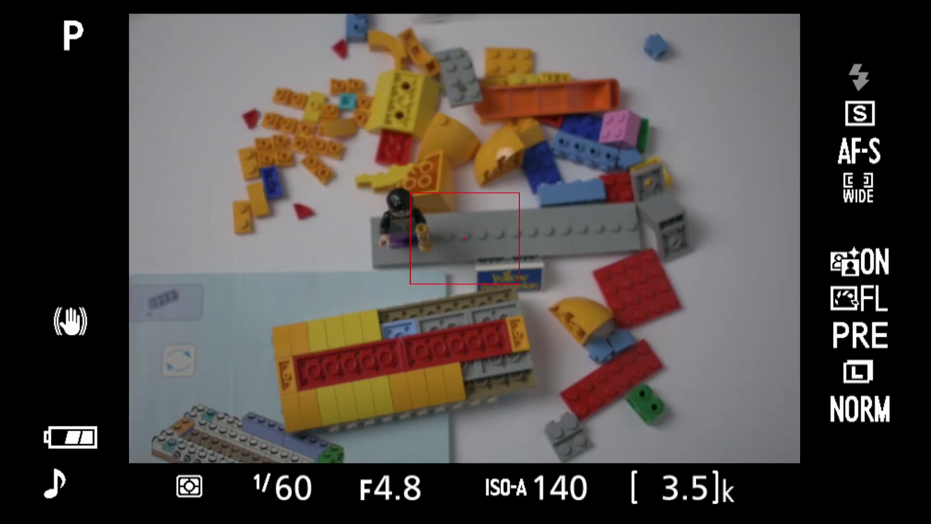
Step: Change the Picture Control from Flat to Standard and return to live view
key("Return")
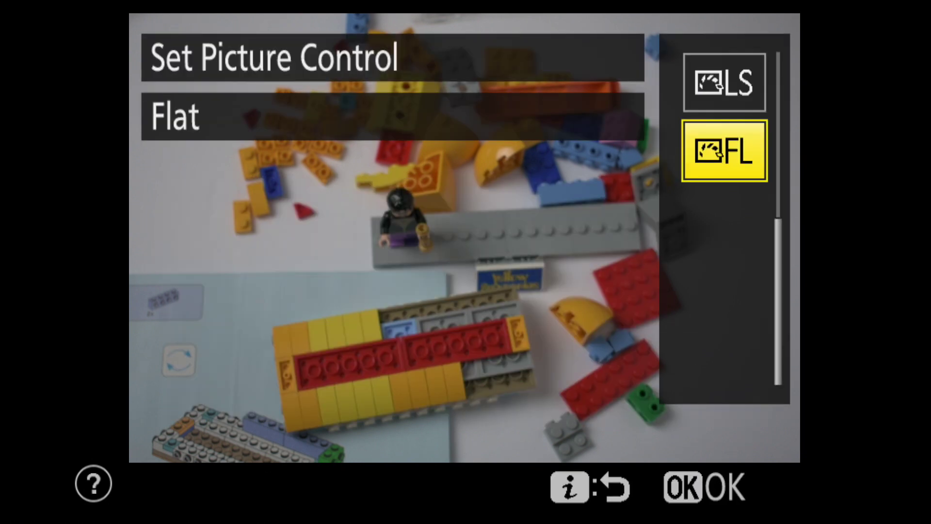
key("Down")
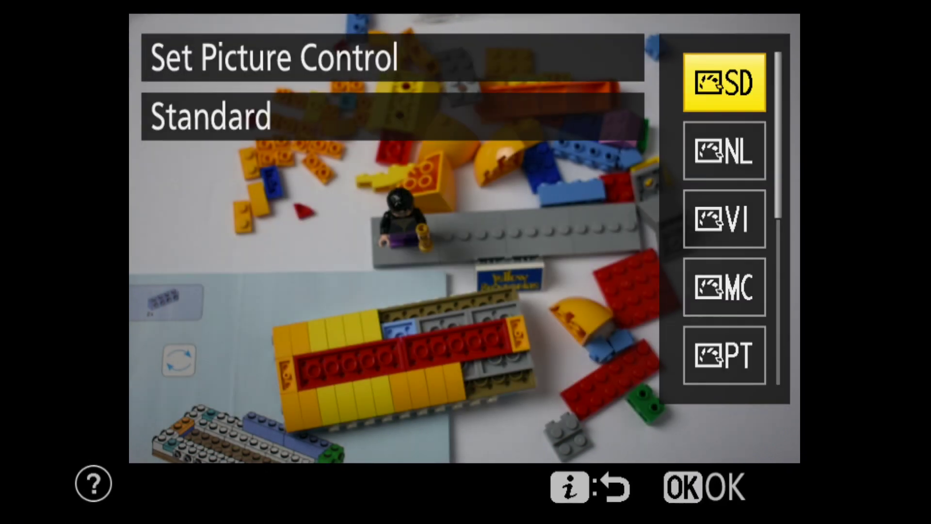
key("Return")
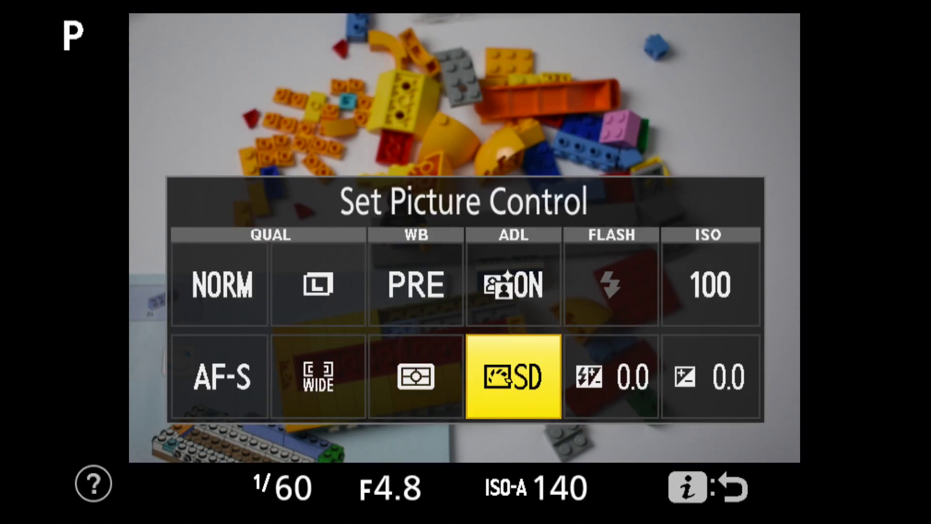
key("Escape")
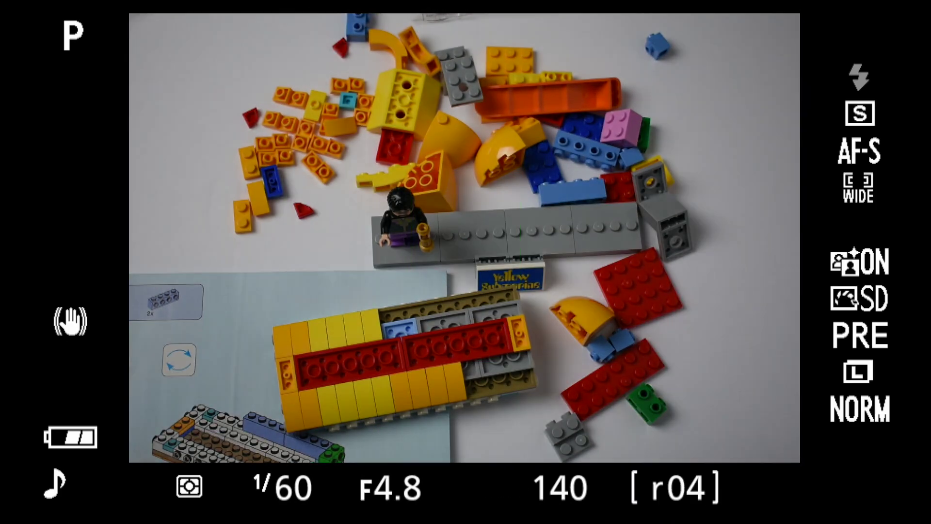
Step: Open the Standard Picture Control's adjustments from the Shooting Menu's Set Picture Control
key("m")
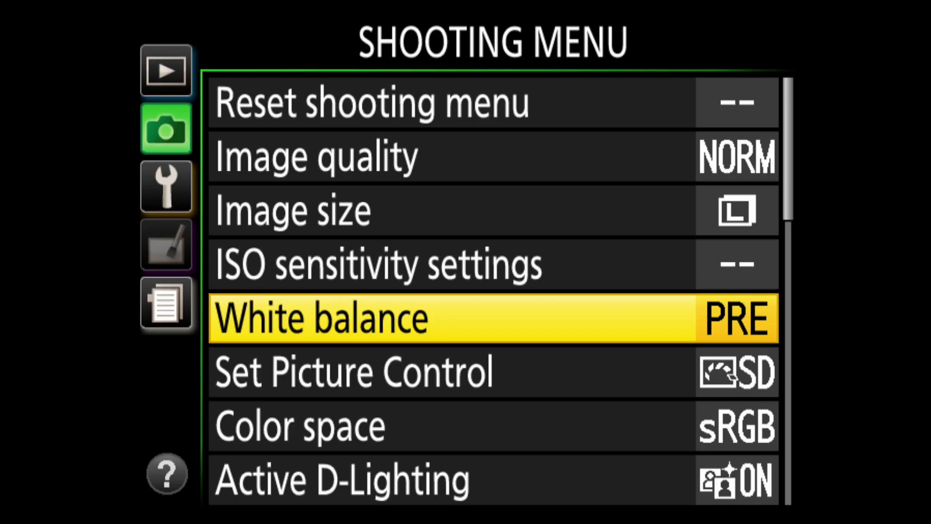
key("Down")
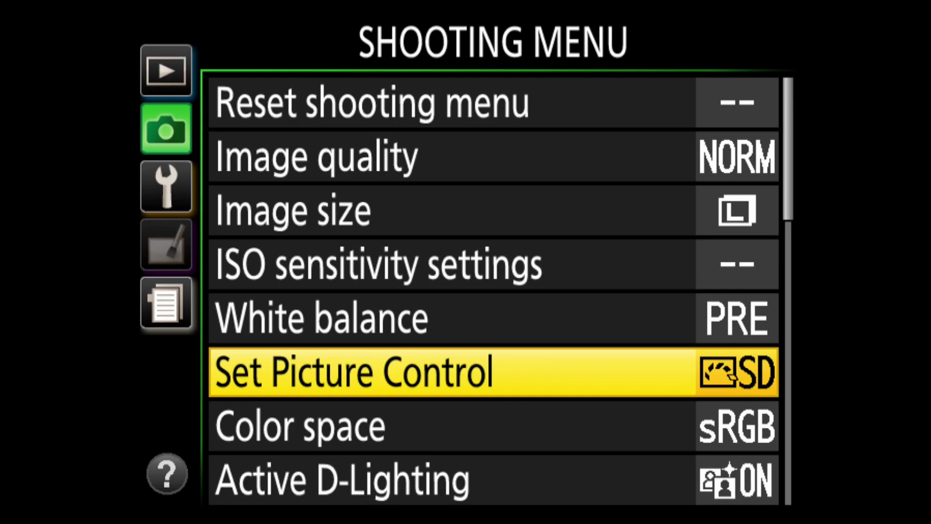
key("Right")
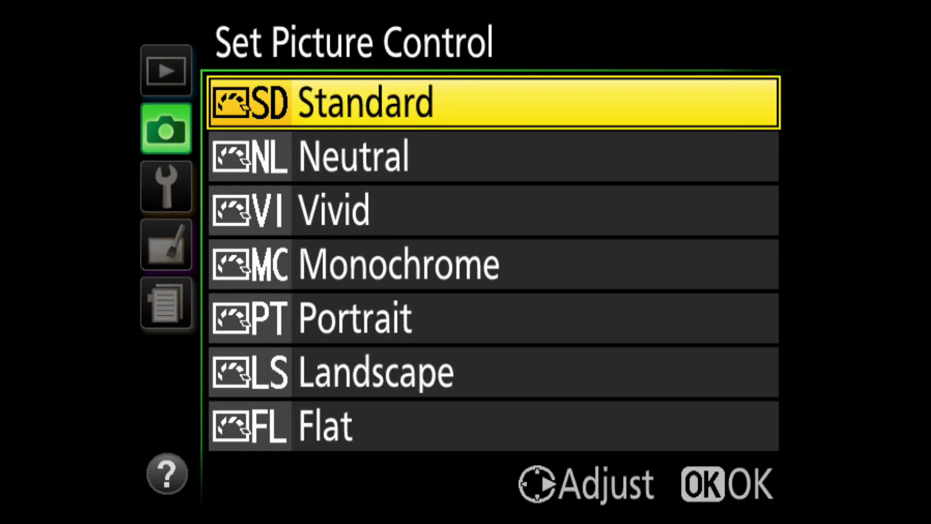
key("Right")
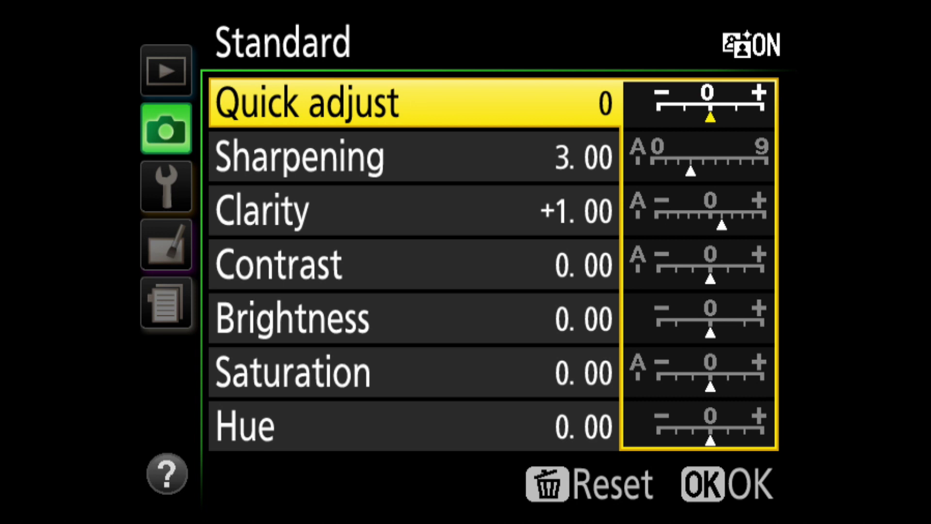
Step: Try Quick adjust at +2, +1 and −2, then return it to 0
key("Right")
key("Right")
key("Left")
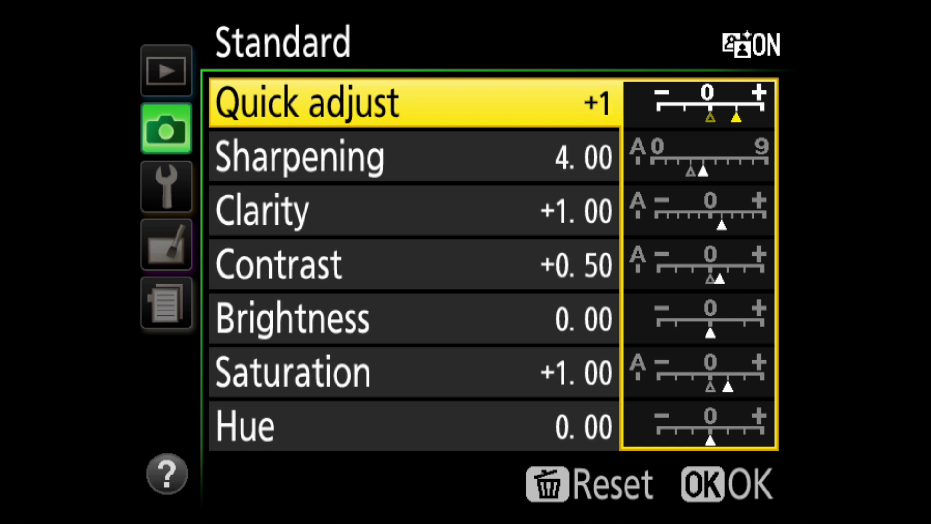
key("Left")
key("Left")
key("Left")
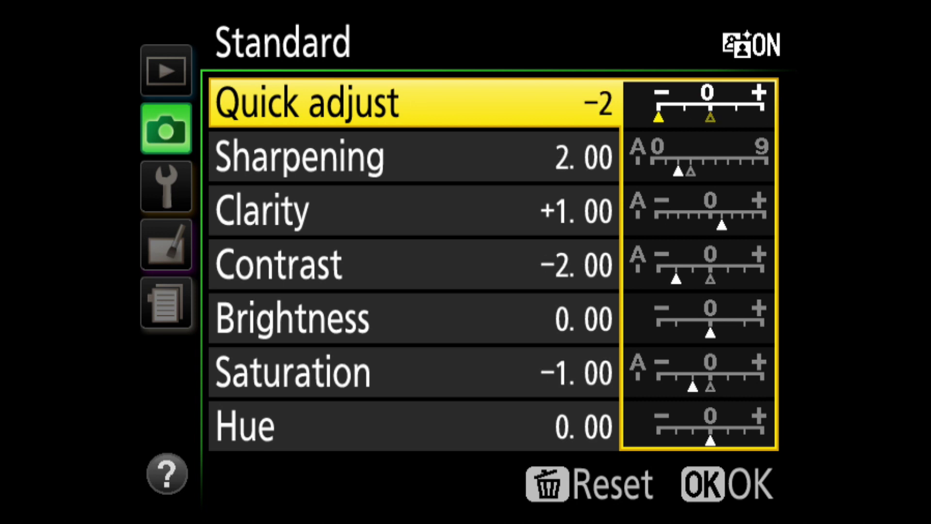
key("Right")
key("Right")
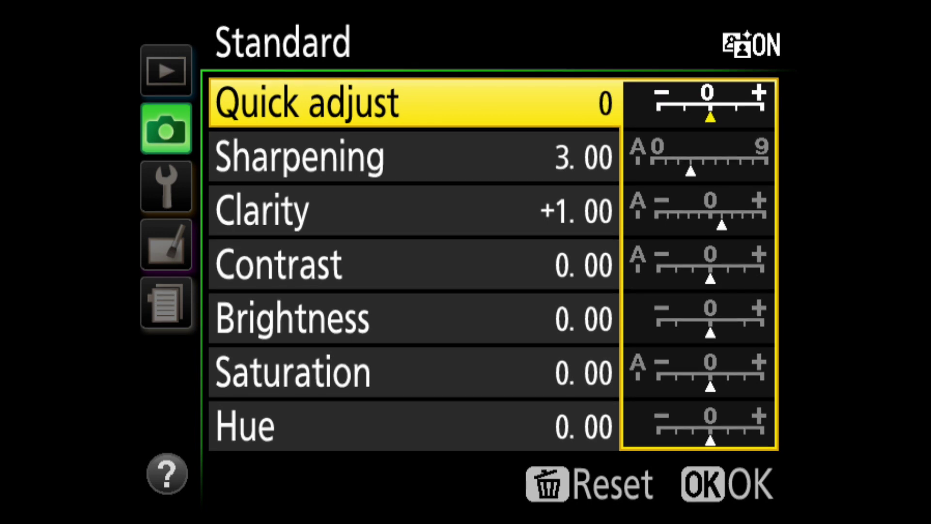
Step: Step down through the Standard adjustments to Saturation
key("Down")
key("Down")
key("Down")
key("Down")
key("Down")
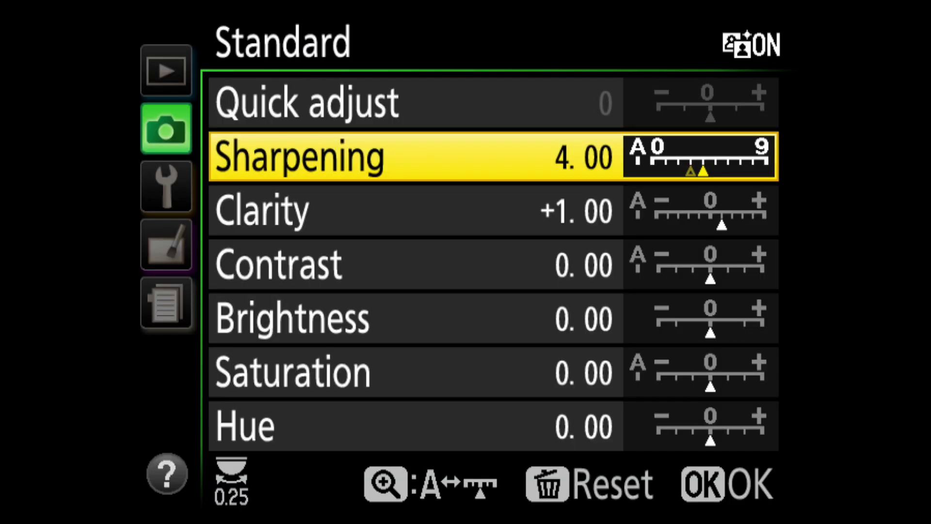
Step: Try Sharpening at automatic and 0.00, restore it to 3.00, and raise Contrast to +2.00
key("Left")
key("Left")
key("Left")
key("Left")
key("Left")
key("Left")
key("Left")
key("Left")
key("Left")
key("Left")
key("Left")
key("Left")
key("Left")
key("Left")
key("Left")
key("Left")
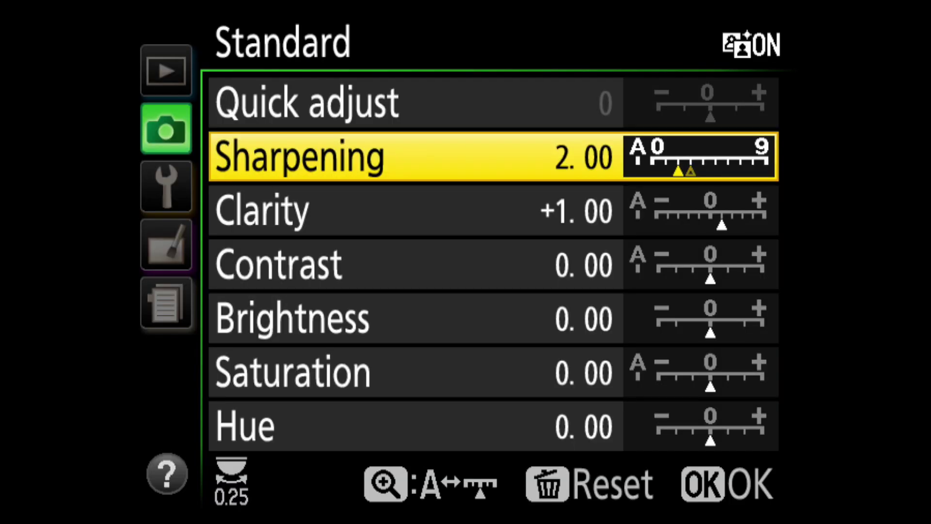
key("Left")
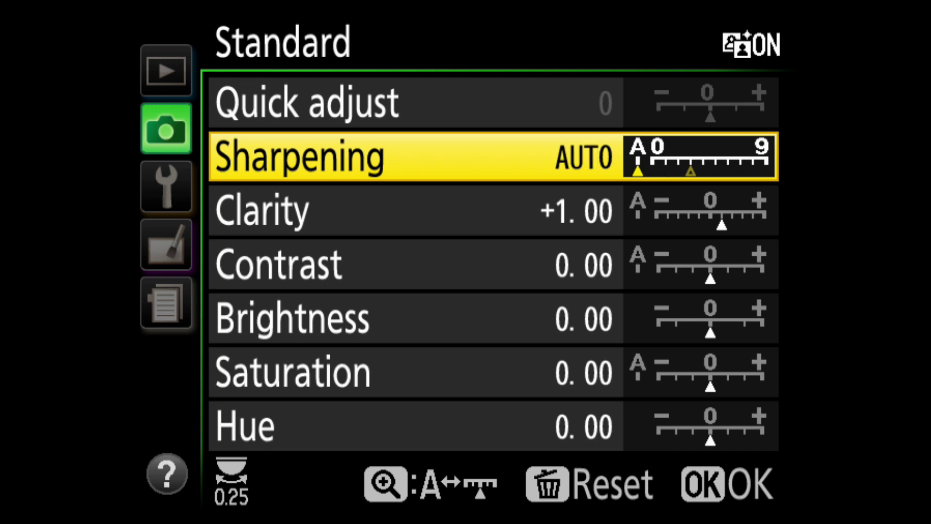
key("Right")
key("Right")
key("Right")
key("Right")
key("Right")
key("Right")
key("Right")
key("Right")
key("Right")
key("Right")
key("Right")
key("Right")
key("Right")
key("Right")
key("Right")
key("Right")
key("Right")
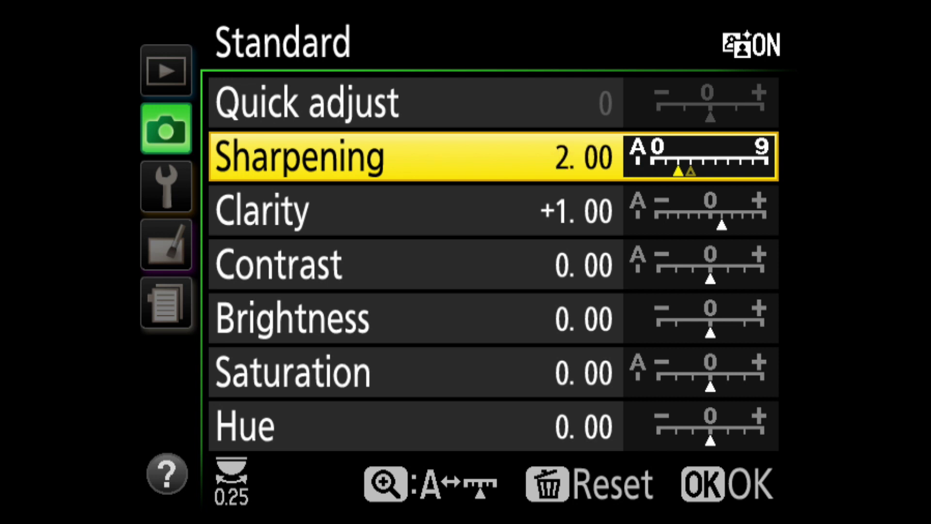
key("Left")
key("Left")
key("Left")
key("Left")
key("Down")
key("Down")
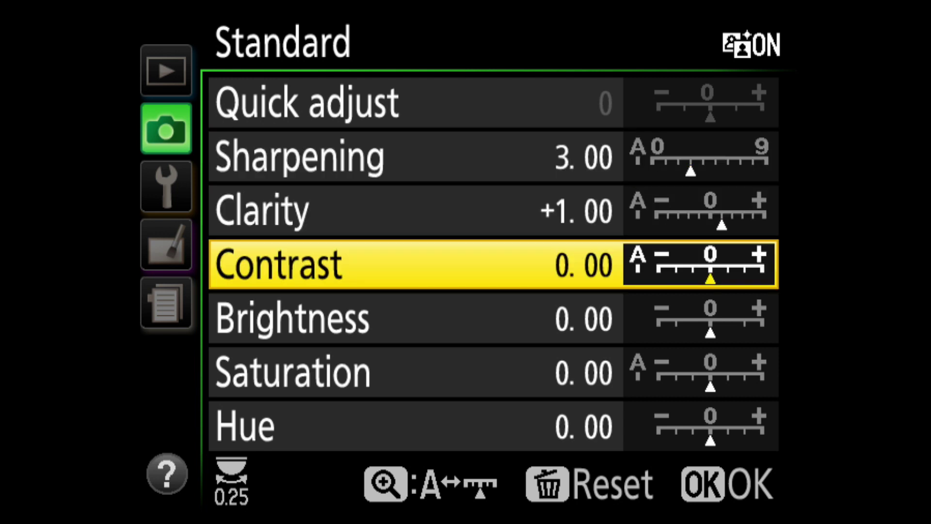
key("Right")
key("Right")
key("Down")
key("Down")
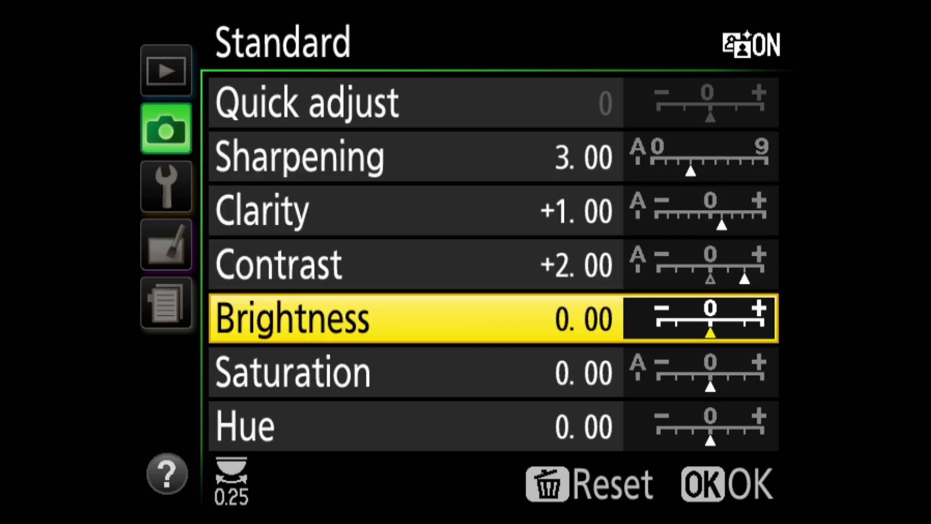
key("Return")
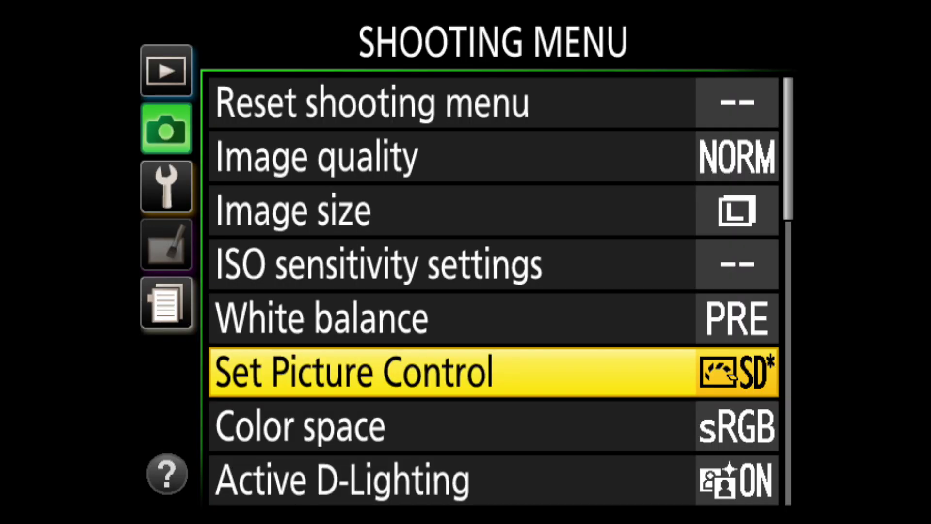
Step: Reset the Standard Picture Control to its default settings, confirming Yes
key("Return")
key("Right")
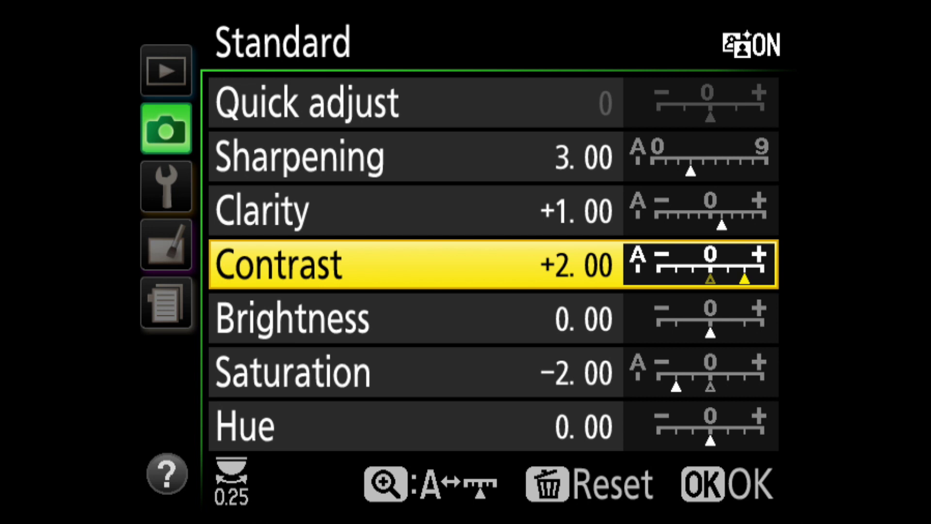
key("Delete")
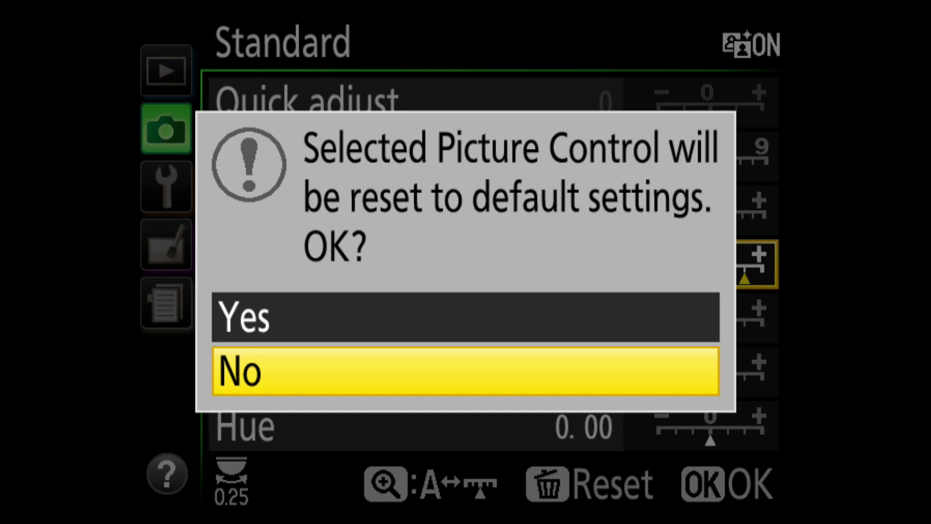
key("Up")
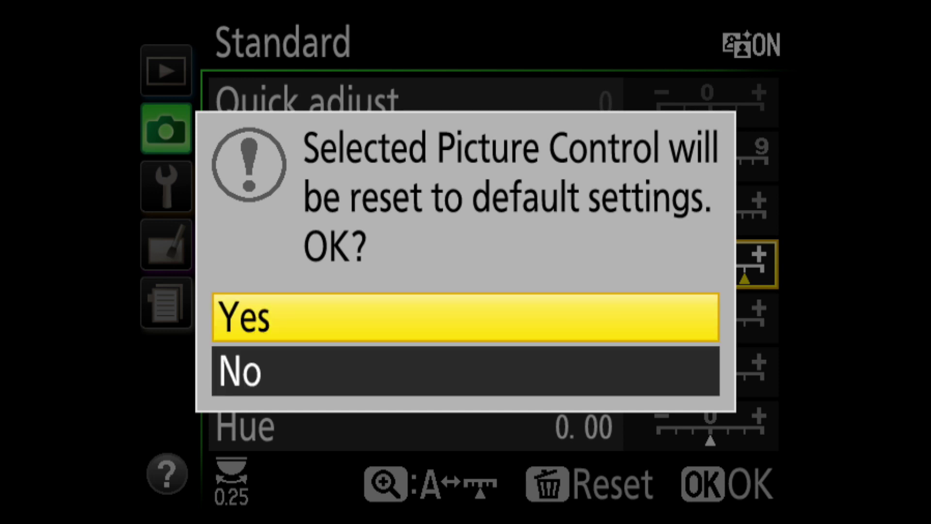
key("Return")
Step: Reopen Standard's adjustments and experiment with Sharpening, leaving it at 3.00
key("Left")
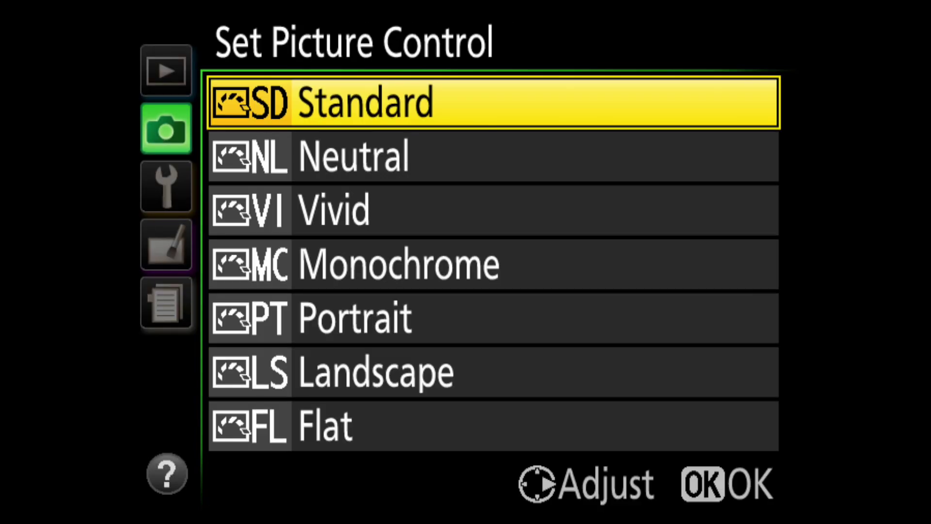
key("Right")
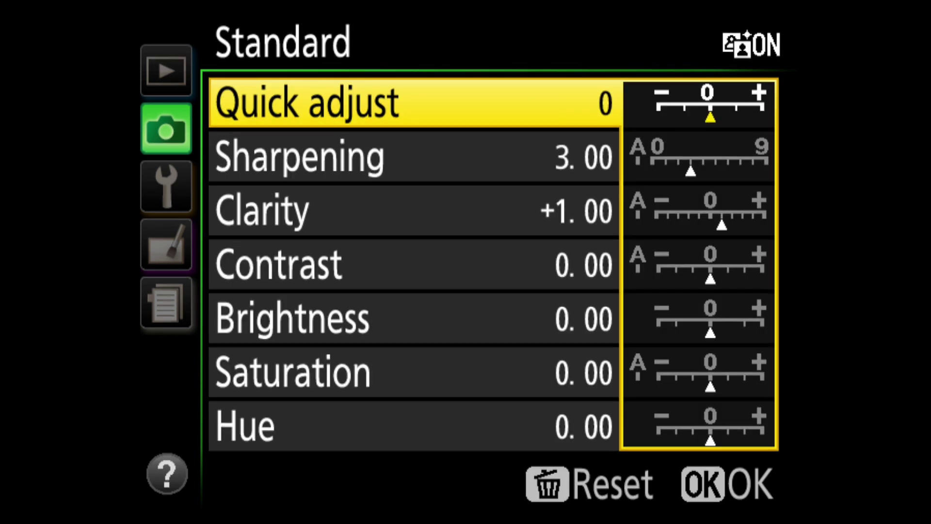
key("Down")
key("Right")
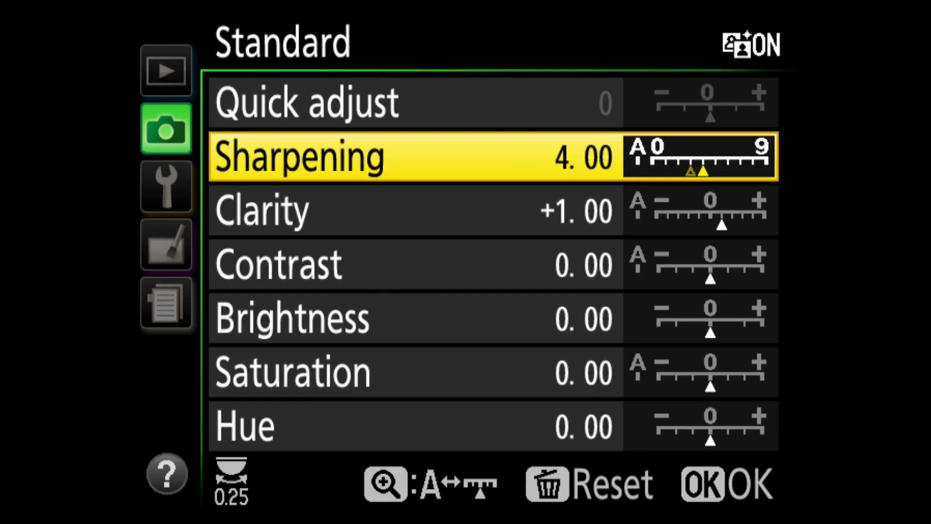
key("Right")
key("Left")
key("Left")
key("Left")
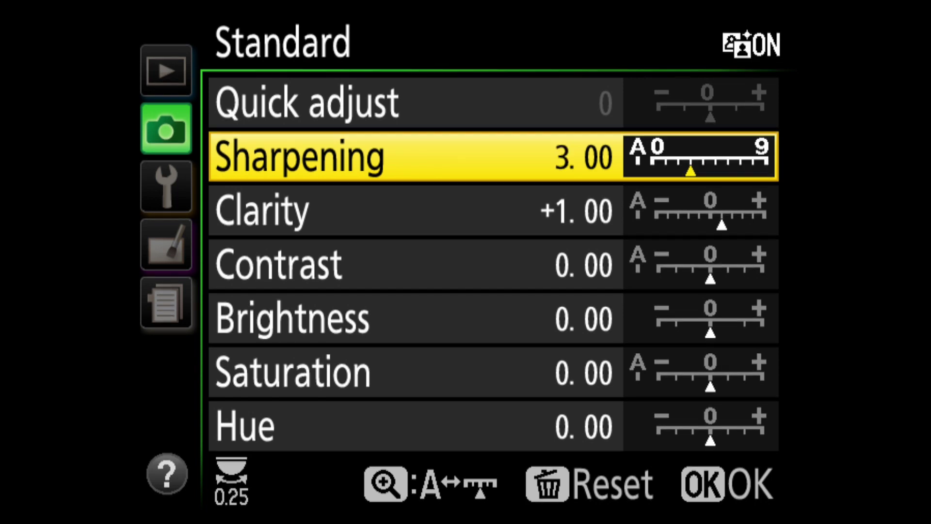
key("Left")
key("Left")
key("Left")
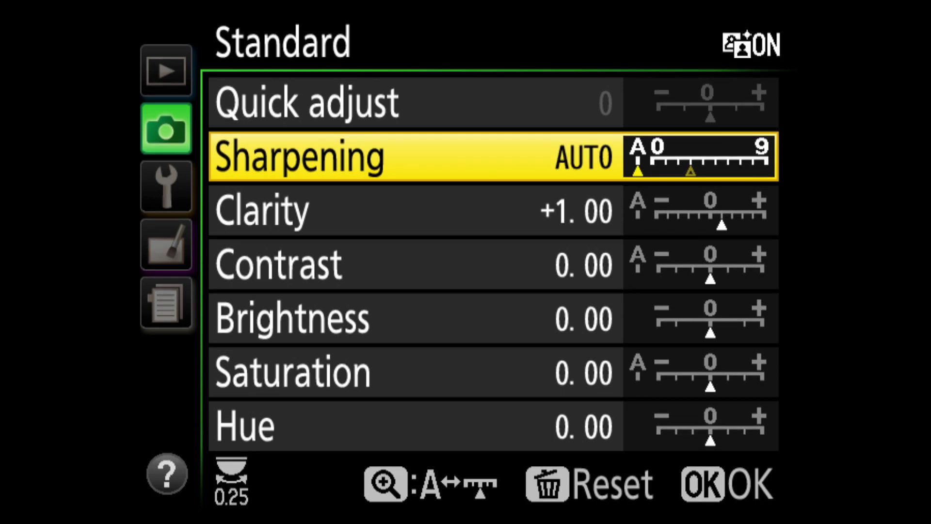
key("Right")
key("Right")
key("Right")
key("Right")
key("Right")
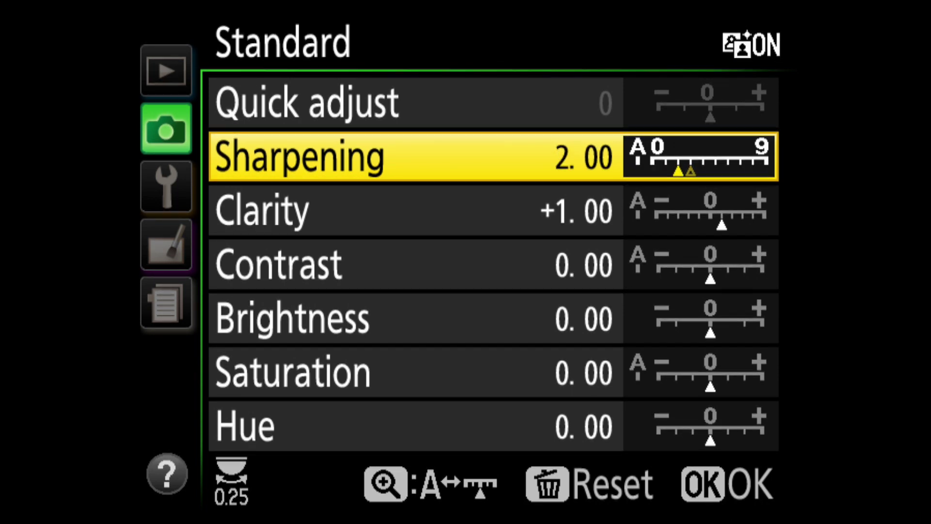
key("Left")
key("Down")
Step: Set Contrast to +2.00 and Saturation to −2.00, leaving Hue at 0.00
key("Down")
key("Right")
key("Right")
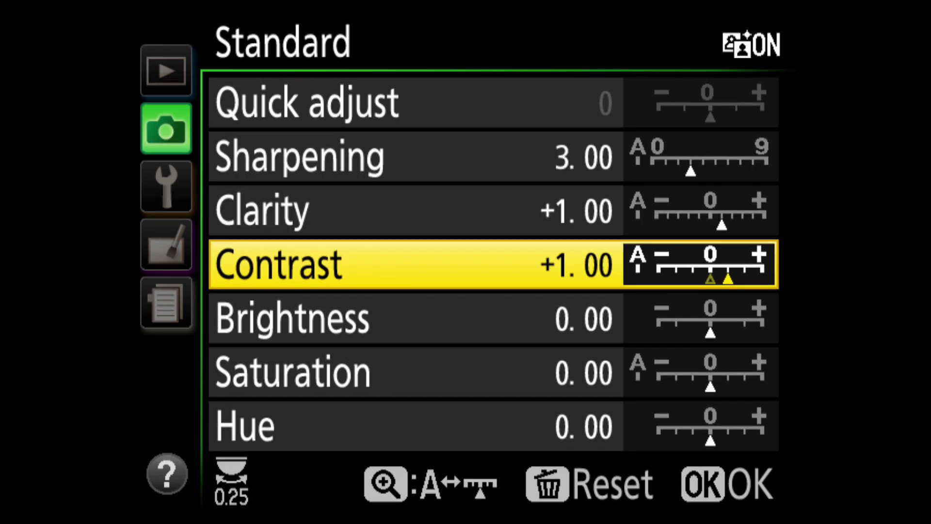
key("Down")
key("Down")
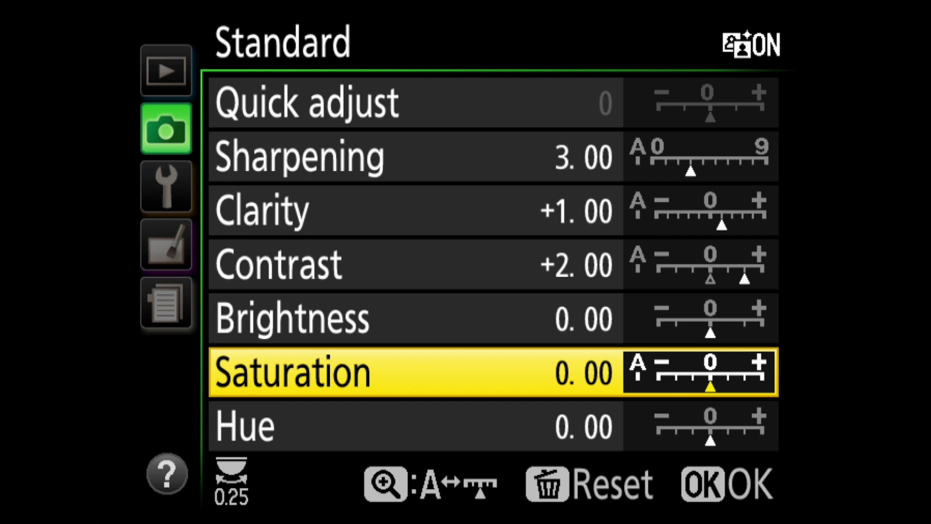
key("Left")
key("Left")
key("Down")
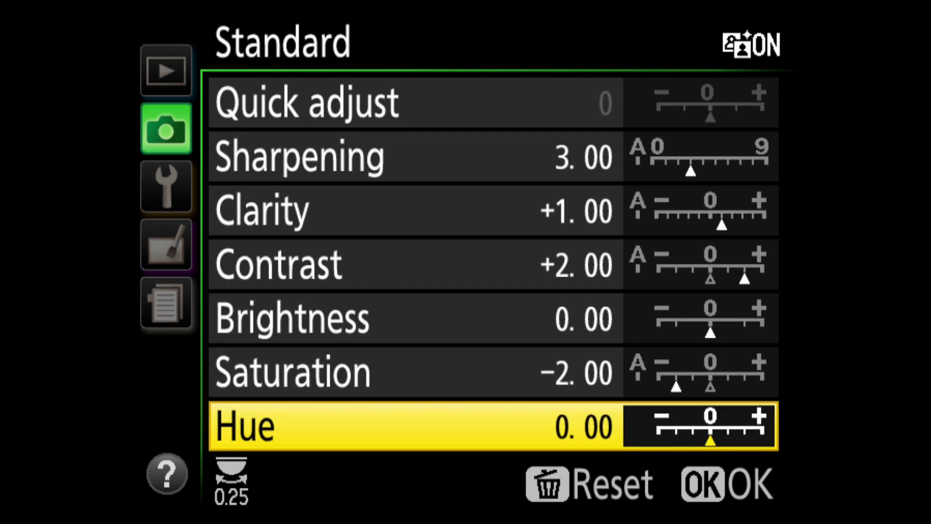
key("Right")
key("Left")
key("Up")
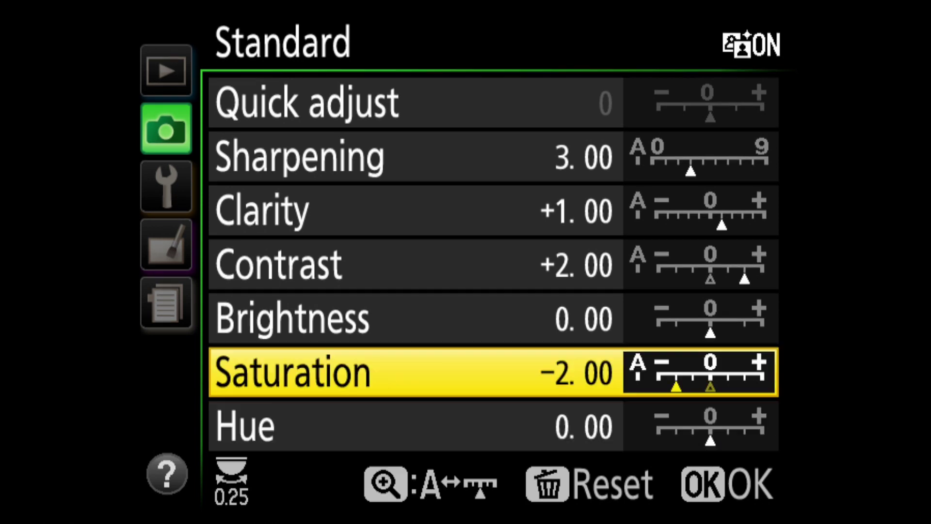
key("Up")
key("Up")
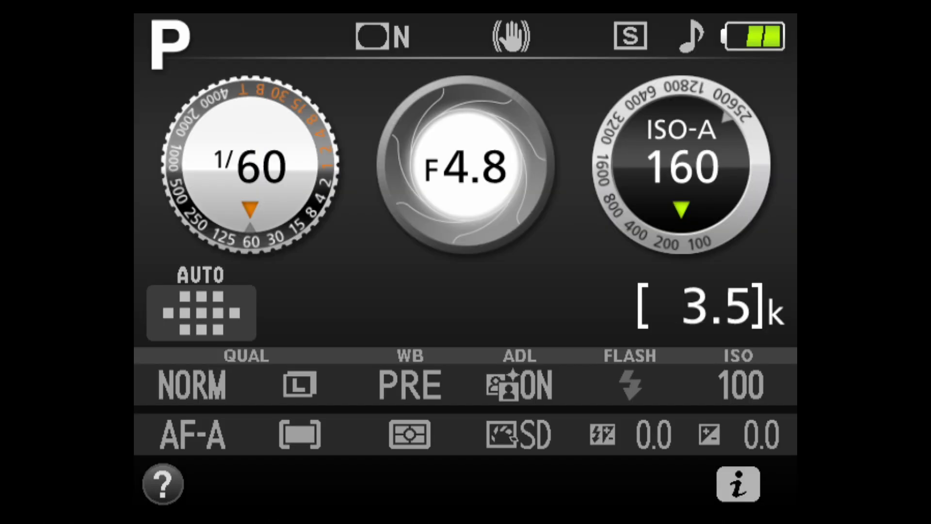
Step: Cycle through the Effects modes, previewing each on live view, and stop on Photo illustration
scroll(682, 167, "down", 4)
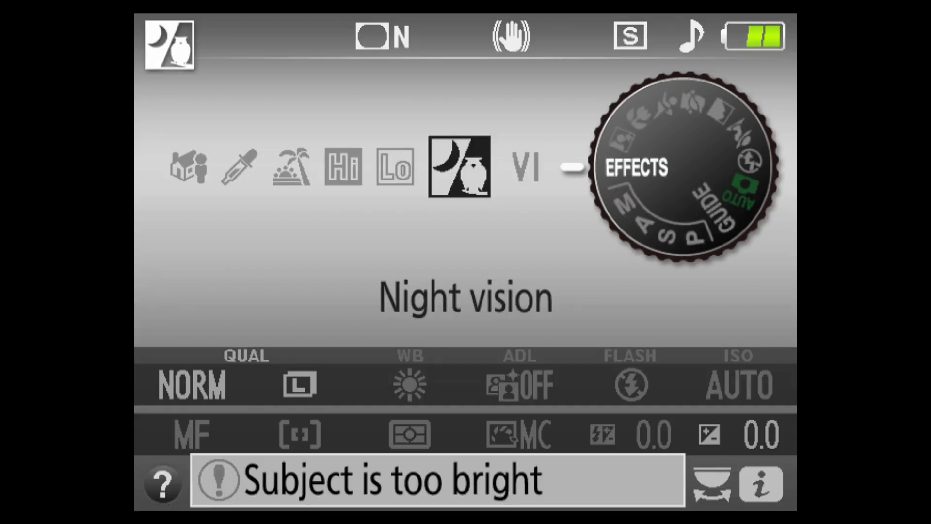
scroll(466, 155, "down", 3)
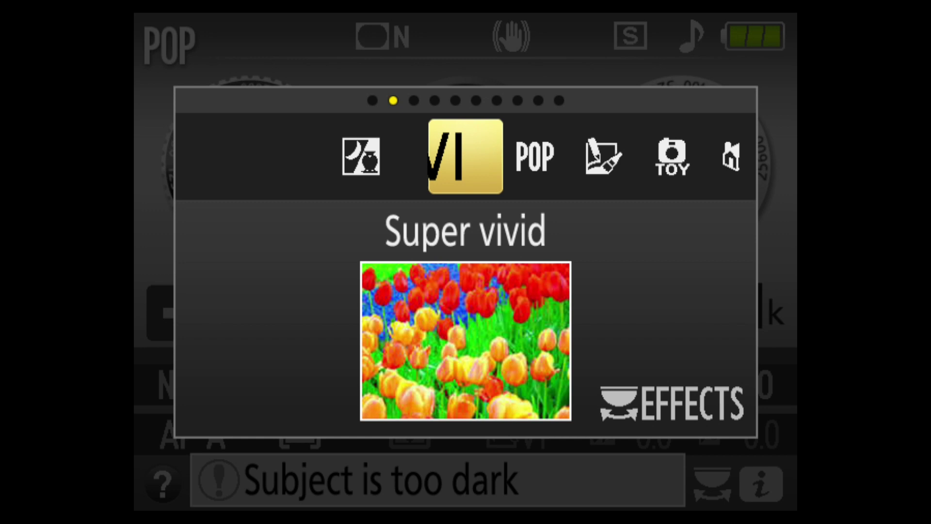
scroll(466, 155, "down", 2)
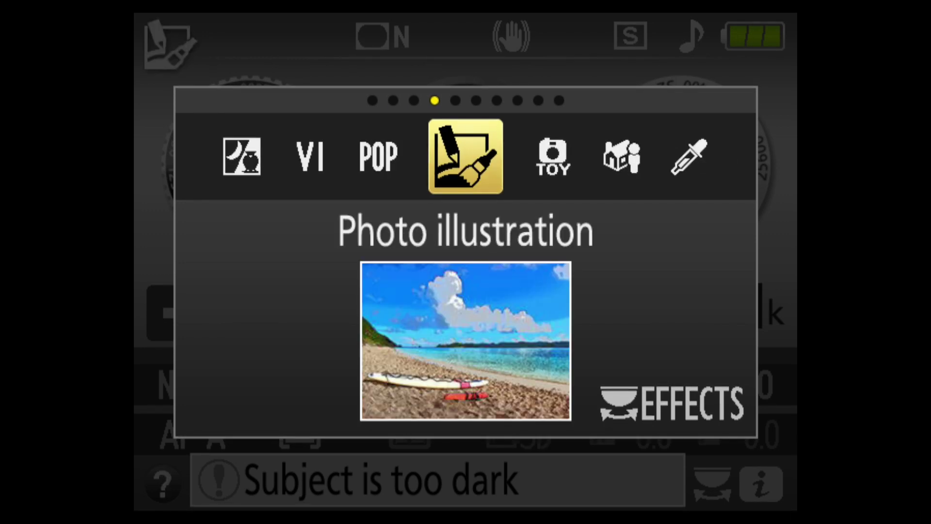
scroll(465, 155, "down", 1)
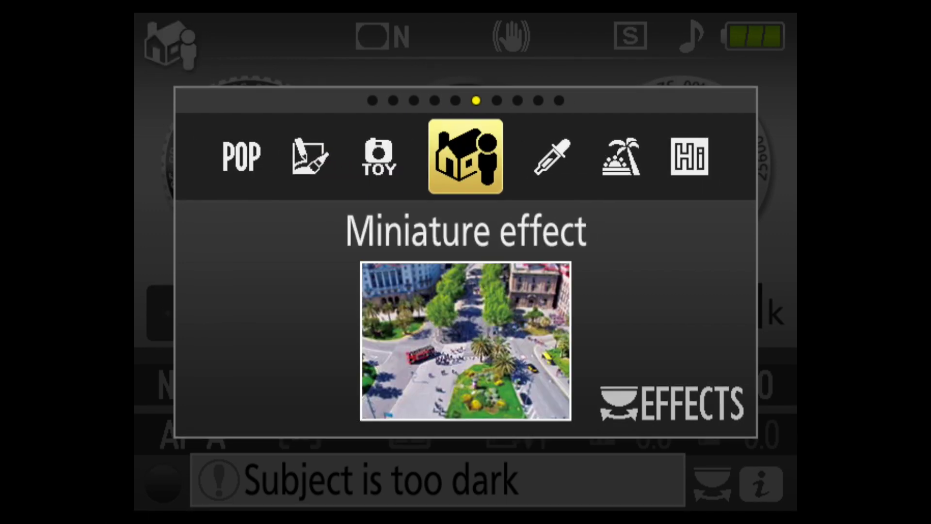
scroll(465, 154, "down", 1)
scroll(466, 155, "down", 1)
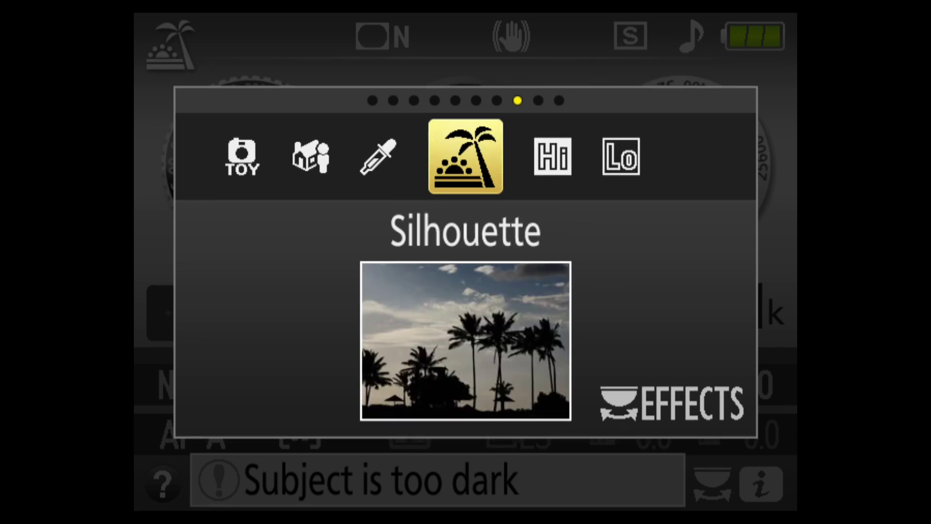
scroll(466, 155, "down", 1)
scroll(466, 155, "down", 1)
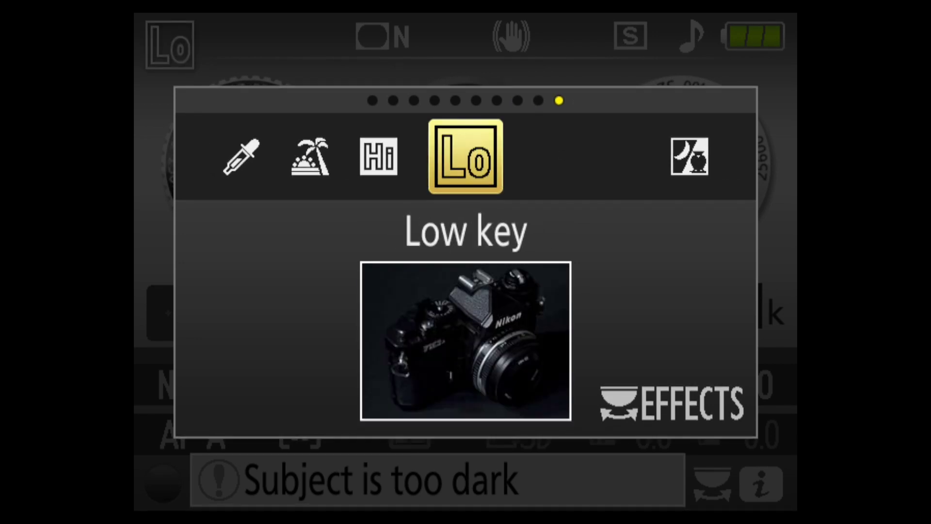
scroll(465, 155, "down", 1)
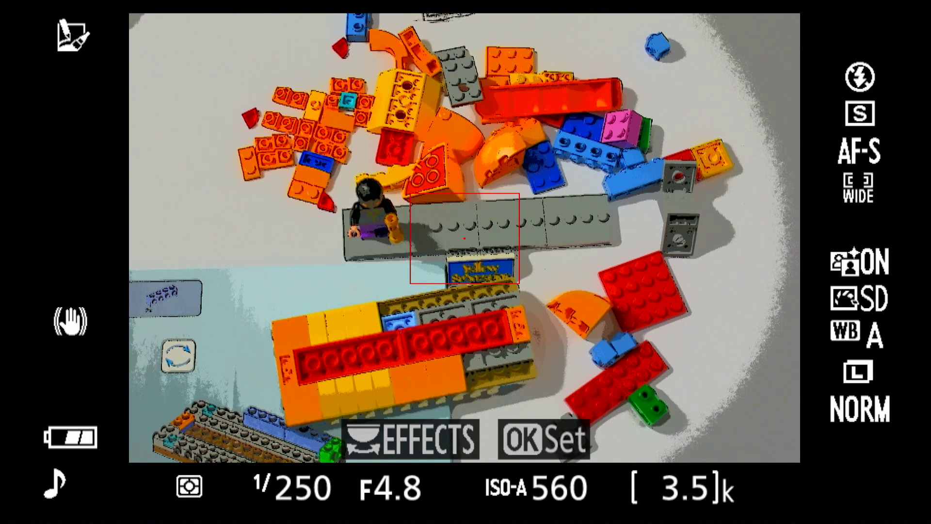
Step: Set the Photo illustration outlines to maximum thickness
key("Return")
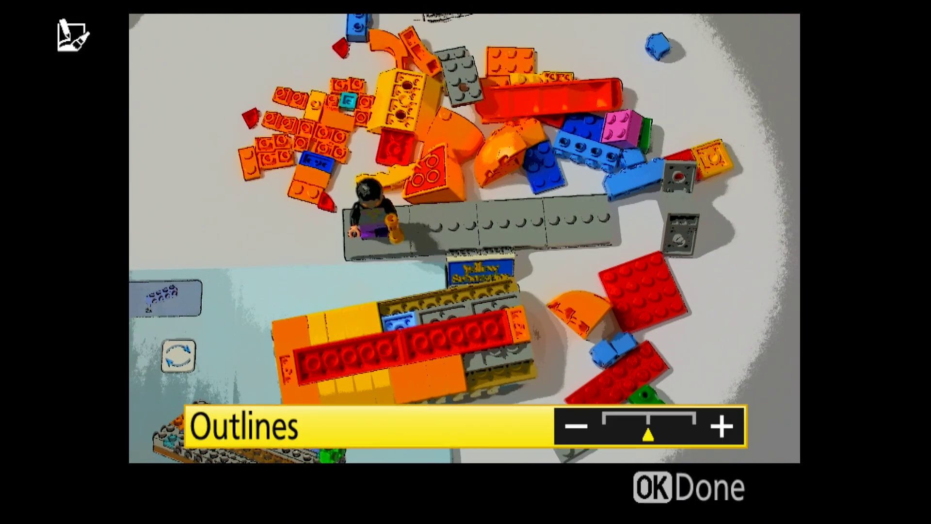
key("Right")
key("Left")
key("Right")
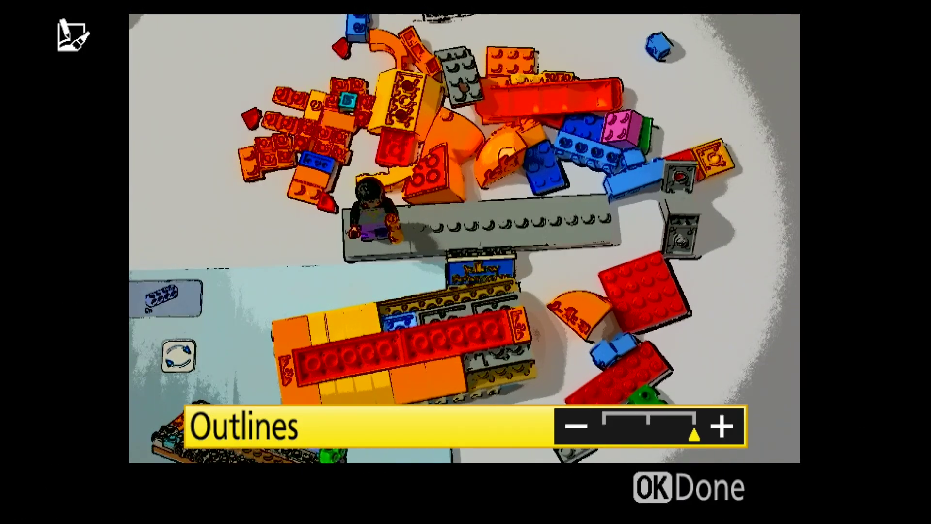
key("Return")
Step: Move past Toy camera to Miniature and narrow its in-focus band around the train
key("Right")
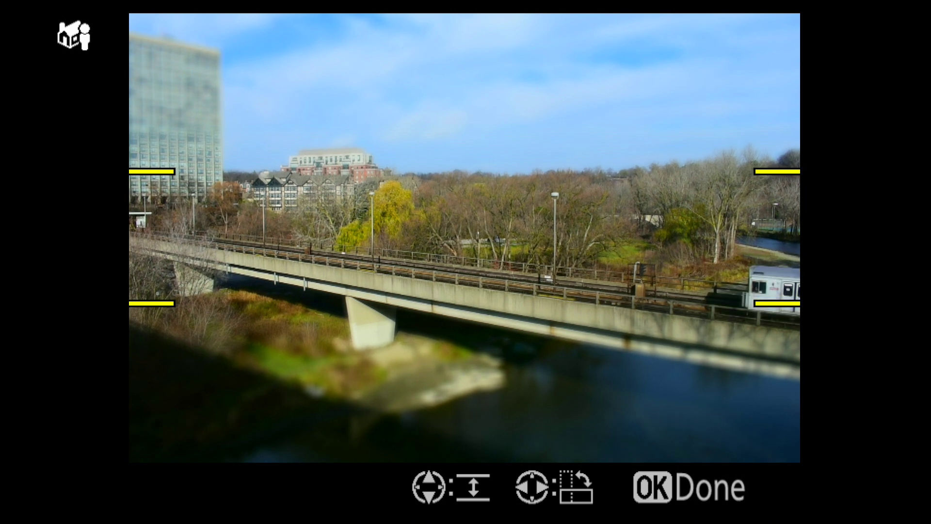
key("Left")
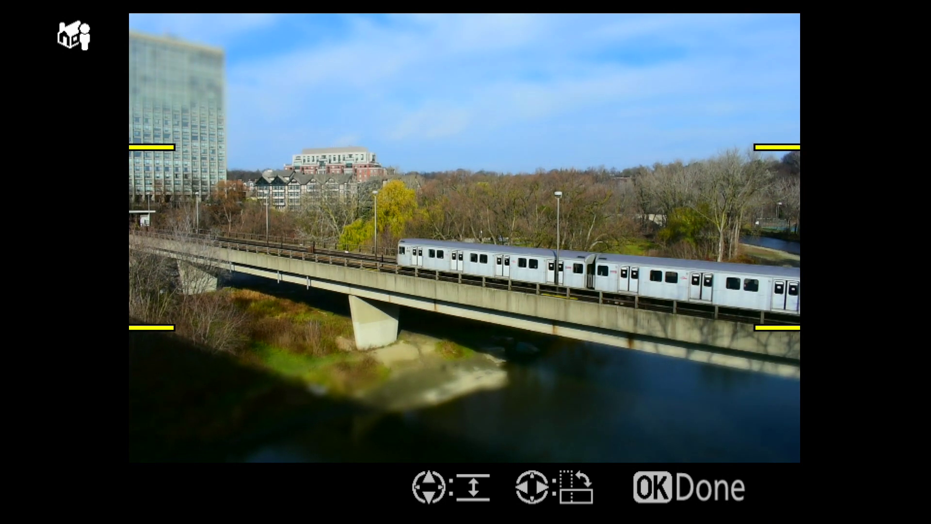
key("Right")
key("Right")
key("Right")
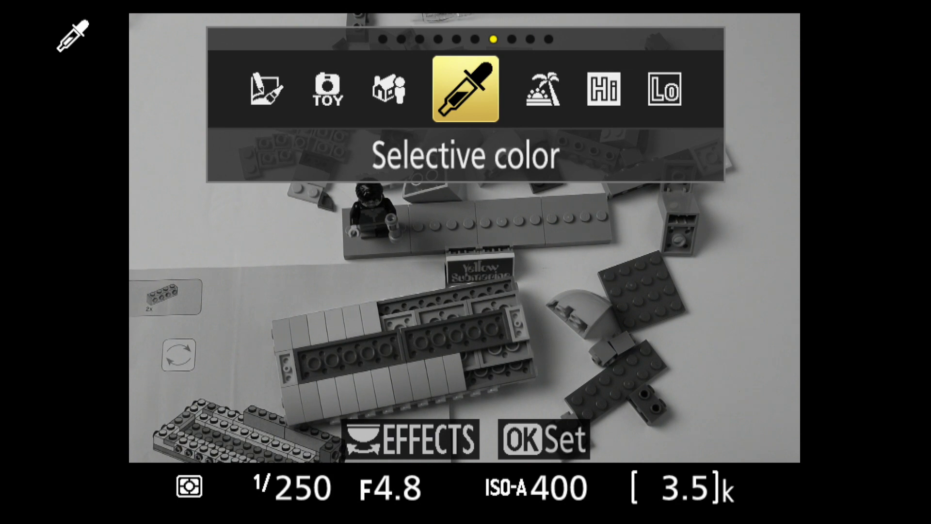
Step: Store red as the first Selective color swatch, then advance the effect toward Silhouette
key("Return")
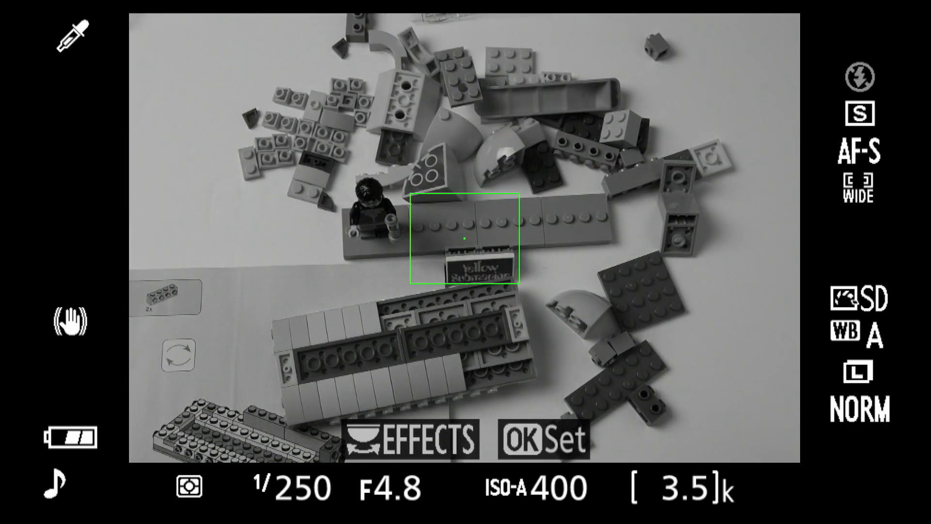
key("Return")
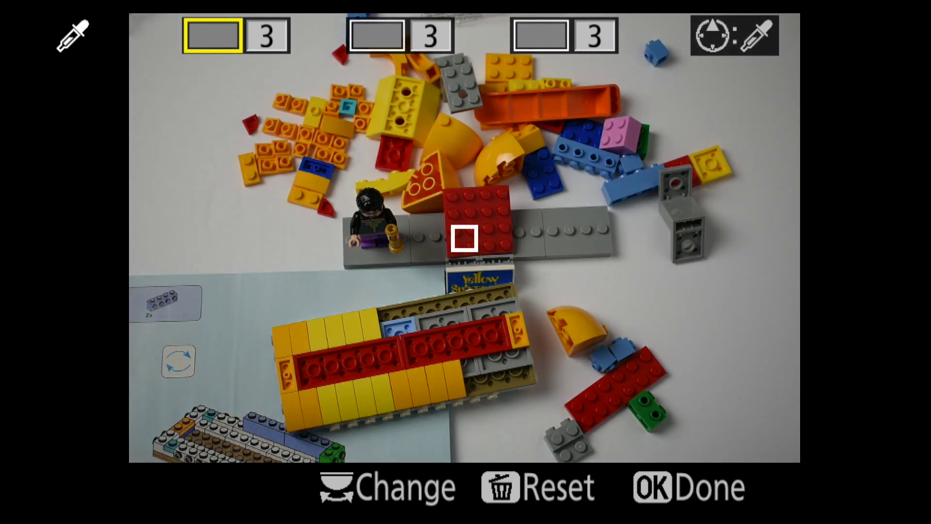
key("Up")
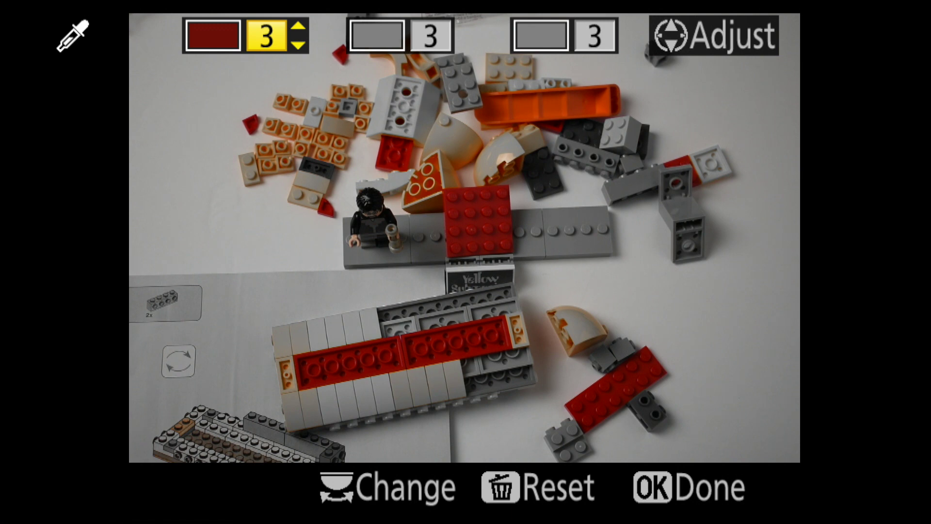
key("Right")
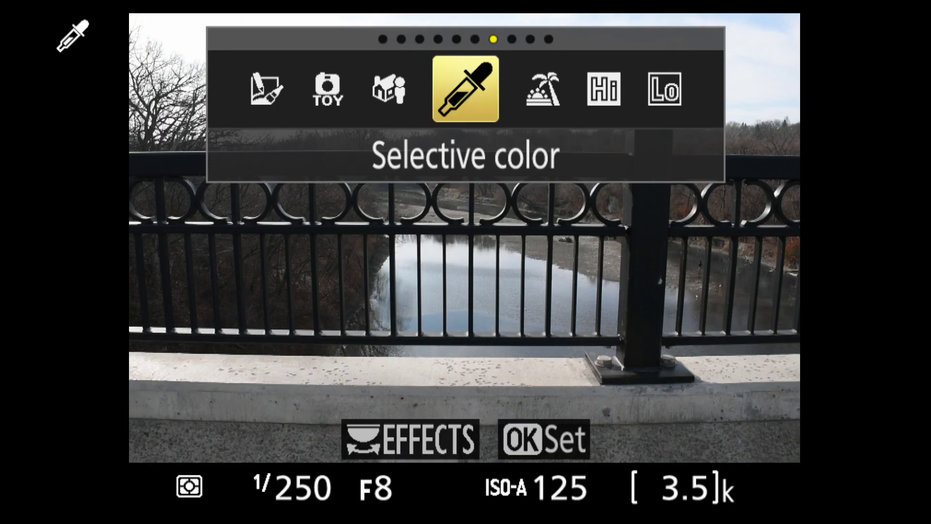
key("Right")
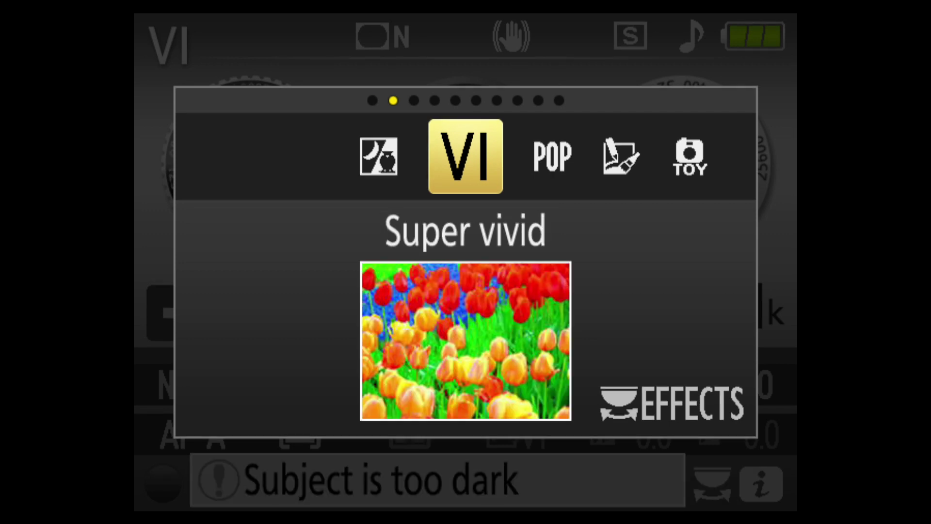
key("Right")
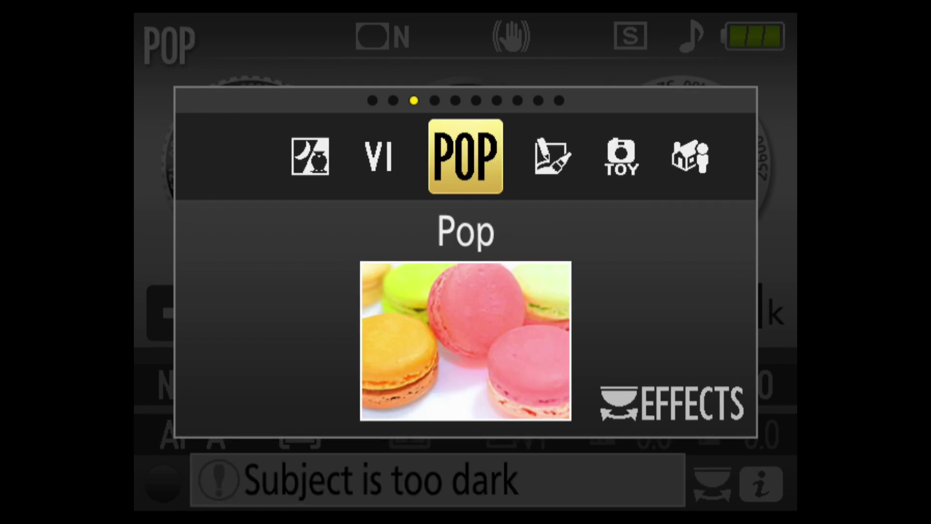
Step: Advance the effect from Night vision past Super vivid, Pop, Photo illustration and Toy camera to Miniature effect
key("Right")
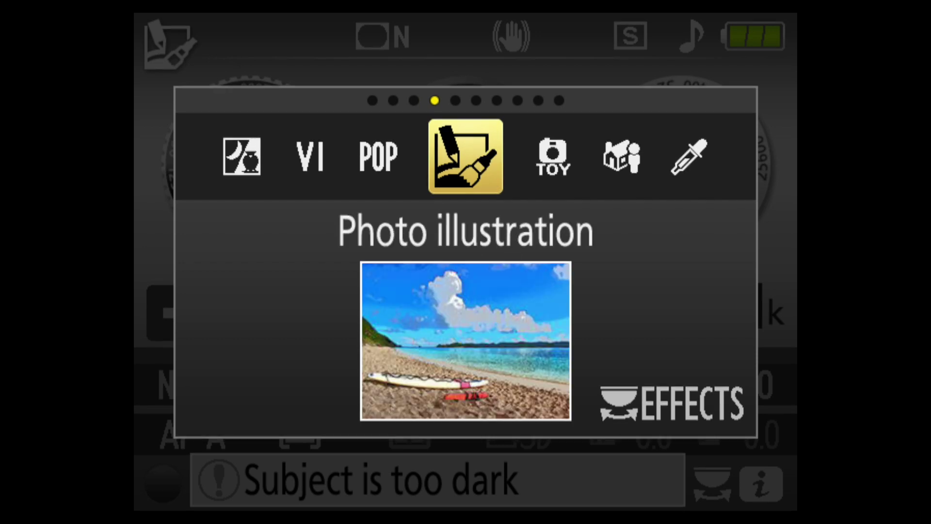
key("Right")
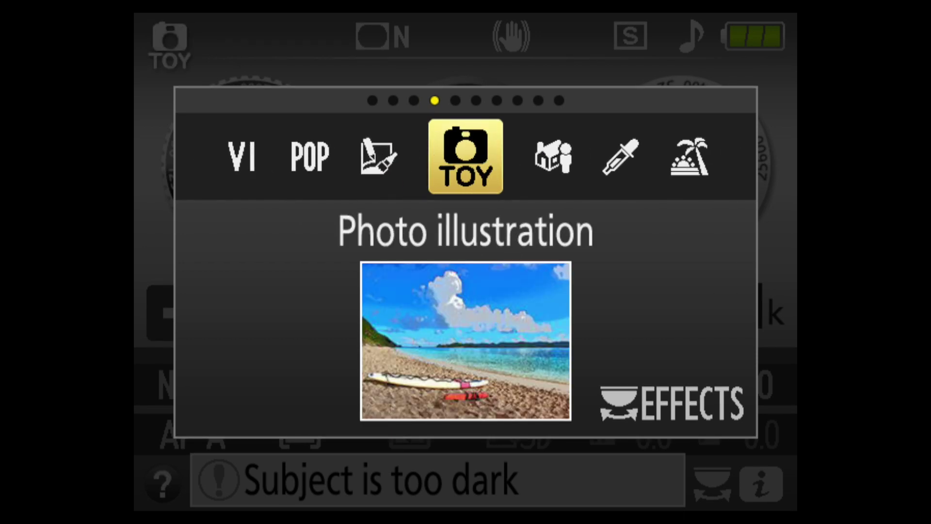
key("Right")
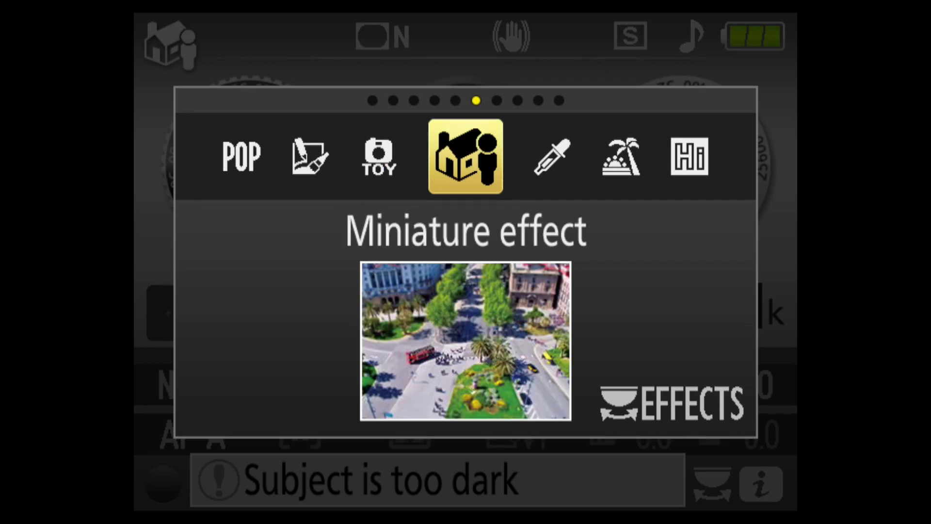
key("Right")
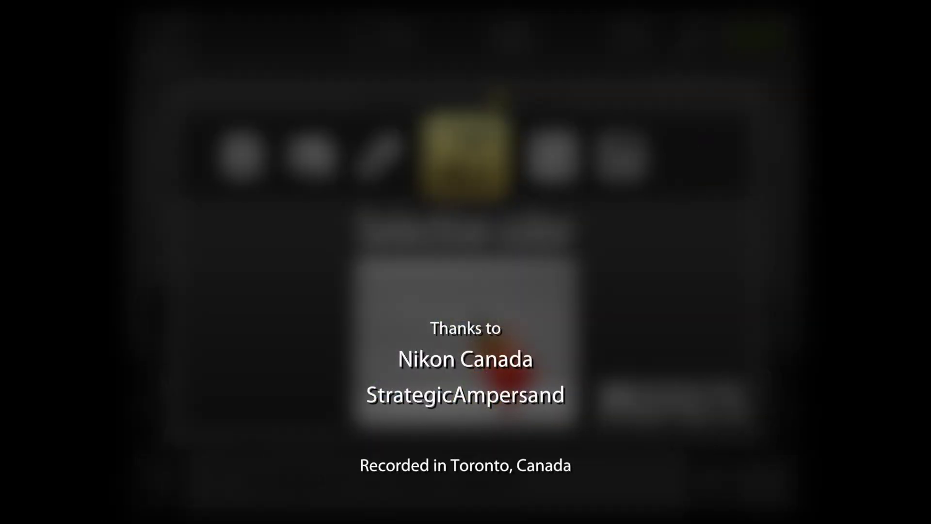